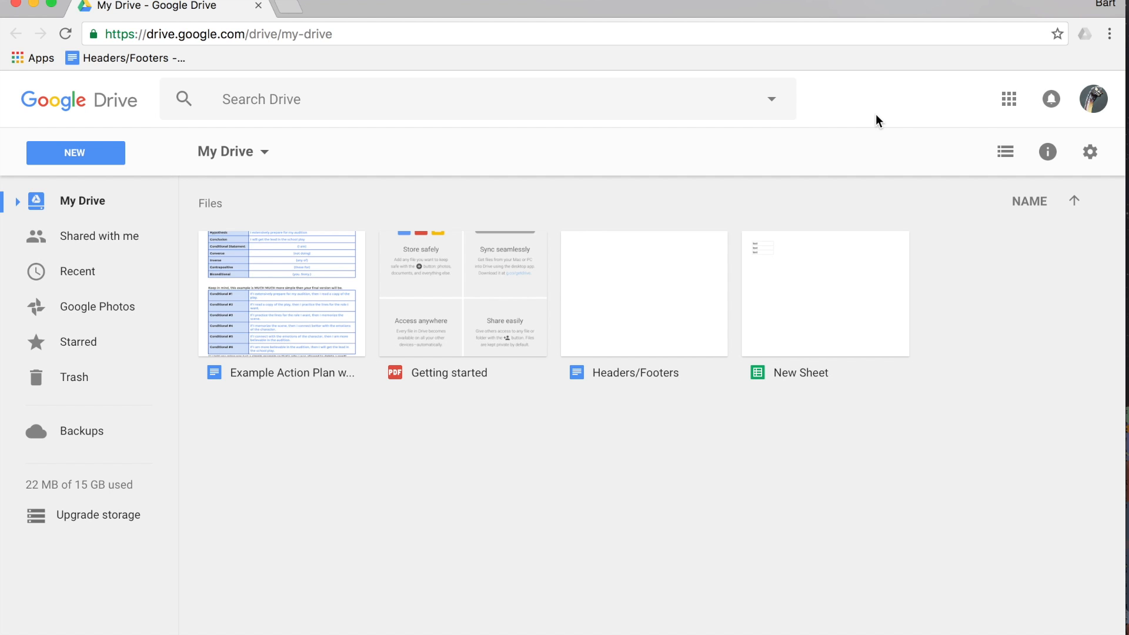
Step: Switch to Google Photos, open the Assistant page and dismiss the card about newly added shared photos
{"action": "left_click", "coordinate": [1010, 104]}
{"action": "left_click", "coordinate": [905, 196]}
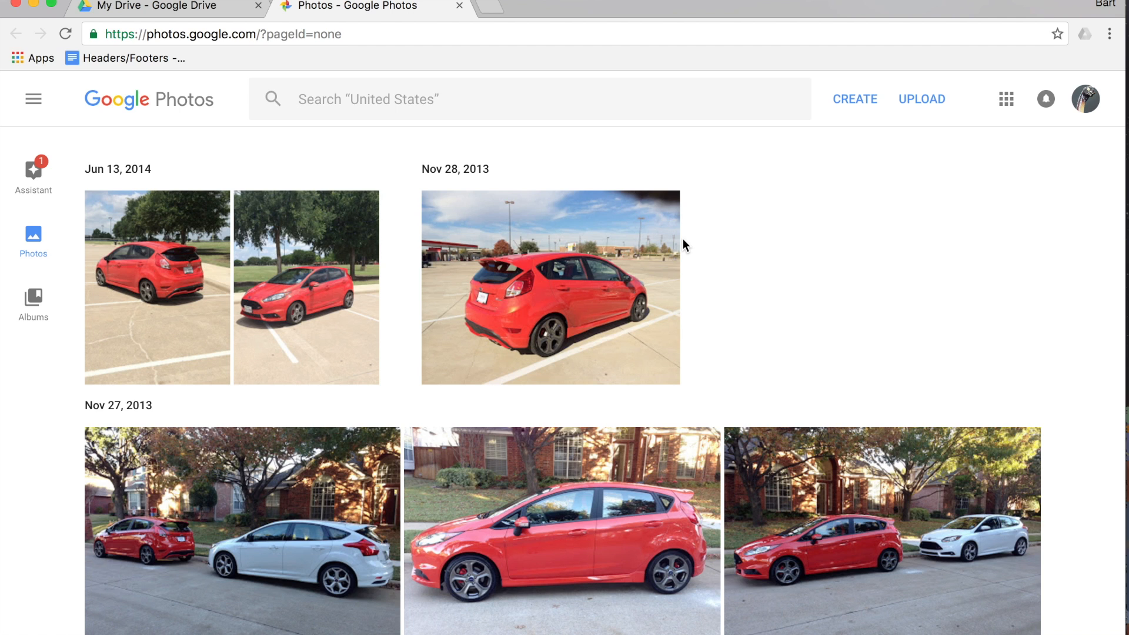
{"action": "left_click", "coordinate": [42, 181]}
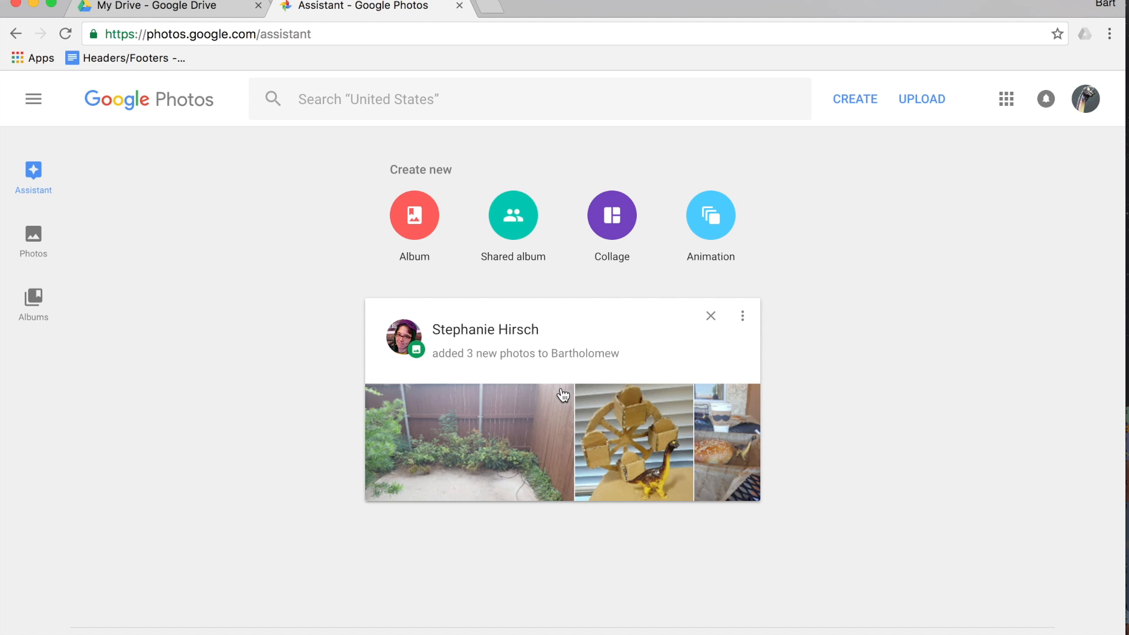
{"action": "left_click", "coordinate": [710, 319]}
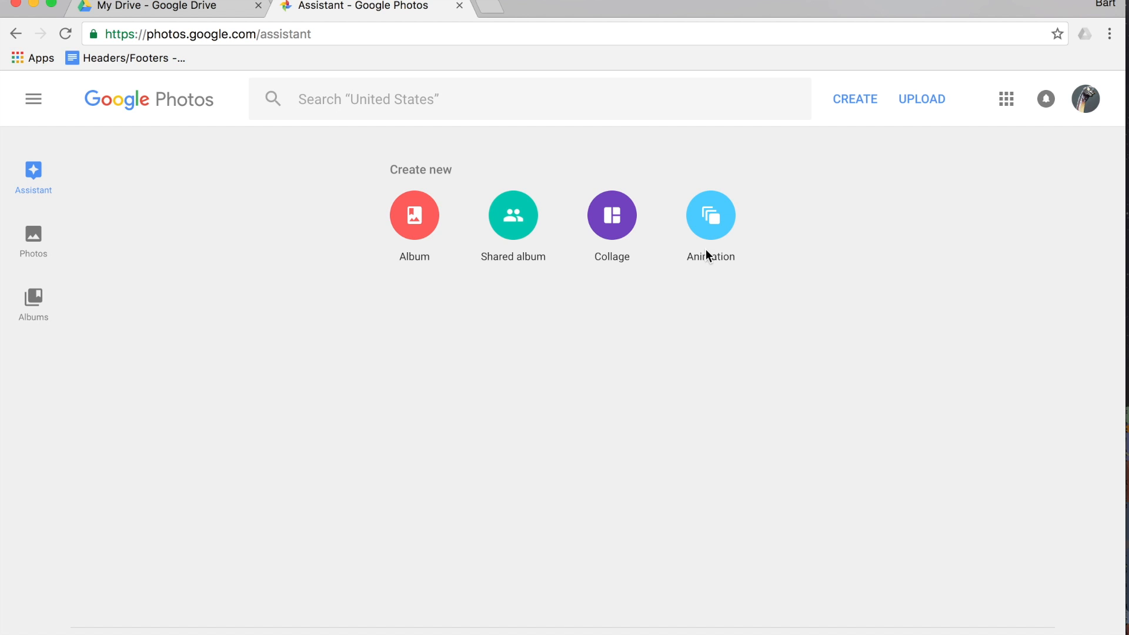
Step: Create a collage from both Jun 13, 2014 photos, the Nov 28, 2013 photo and the Nov 27, 2013 side view of the red car
{"action": "left_click", "coordinate": [615, 229]}
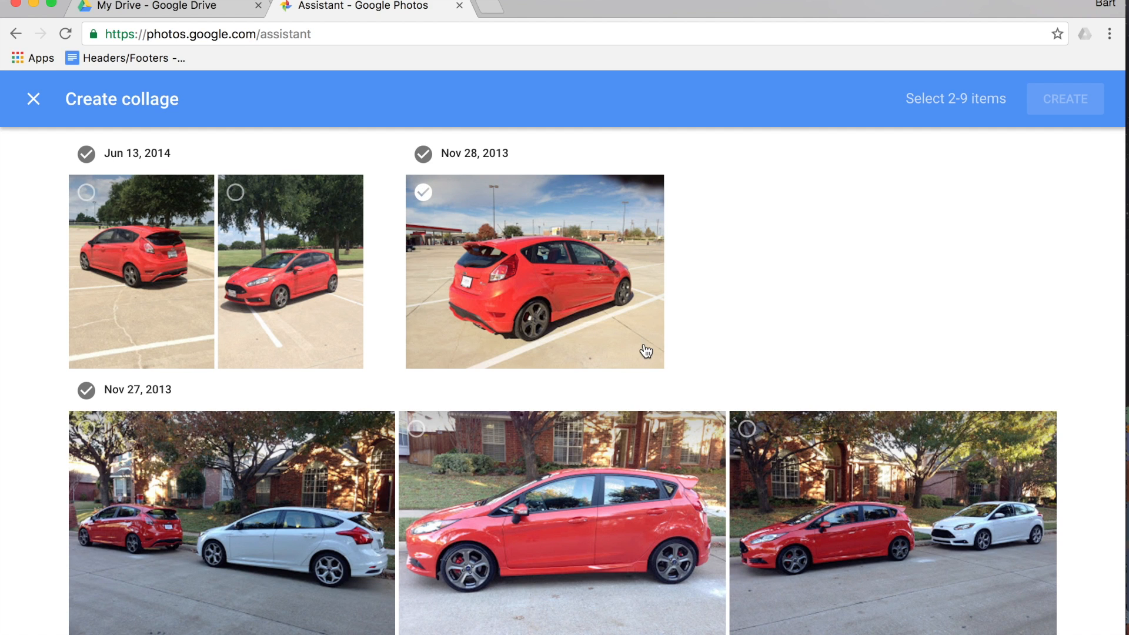
{"action": "scroll", "coordinate": [646, 351], "scroll_direction": "up", "scroll_amount": 1}
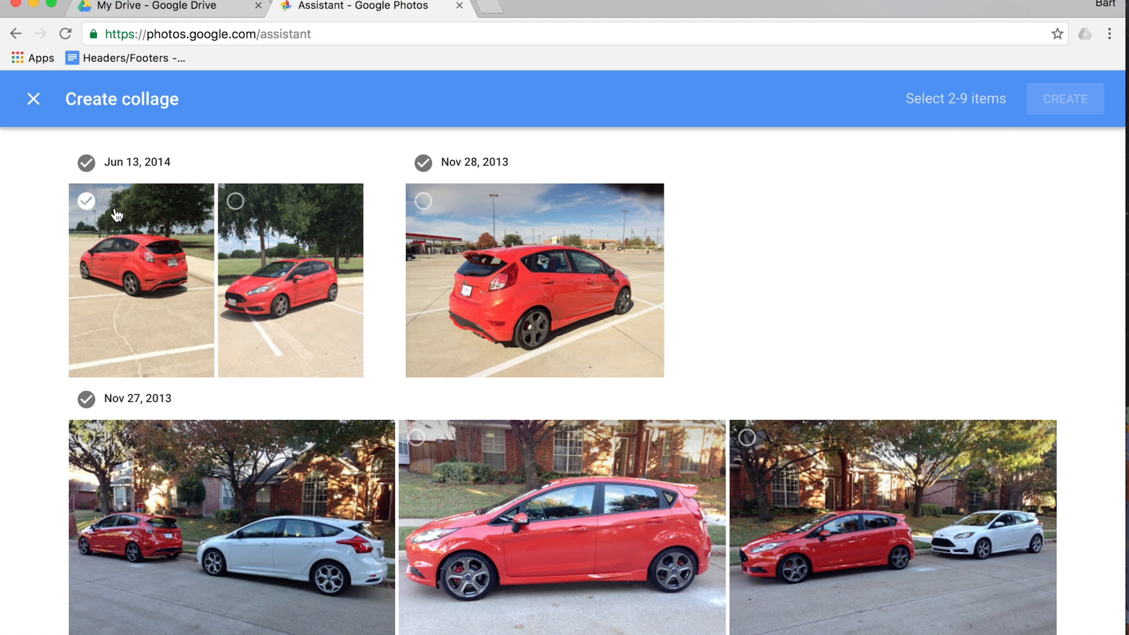
{"action": "left_click", "coordinate": [87, 205]}
{"action": "left_click", "coordinate": [235, 203]}
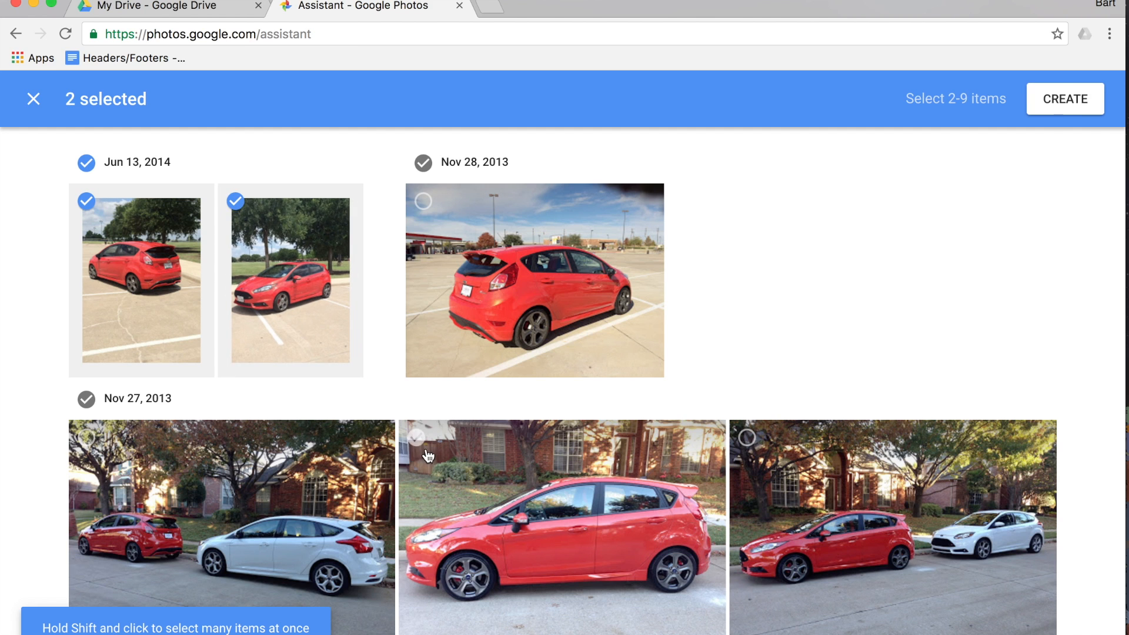
{"action": "left_click", "coordinate": [546, 479]}
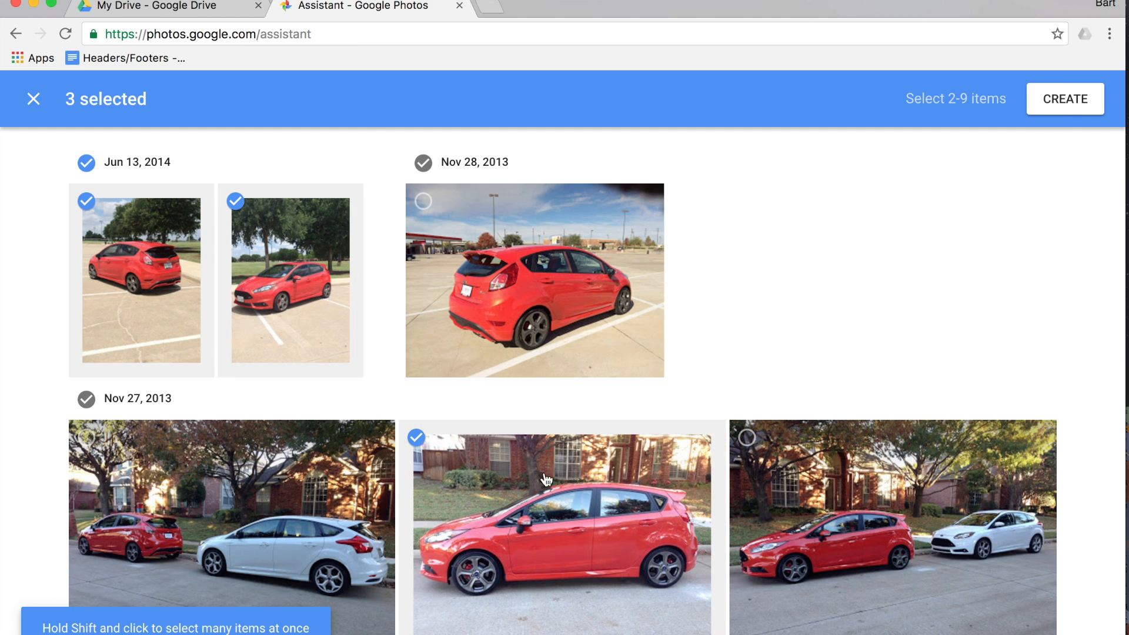
{"action": "left_click", "coordinate": [422, 201]}
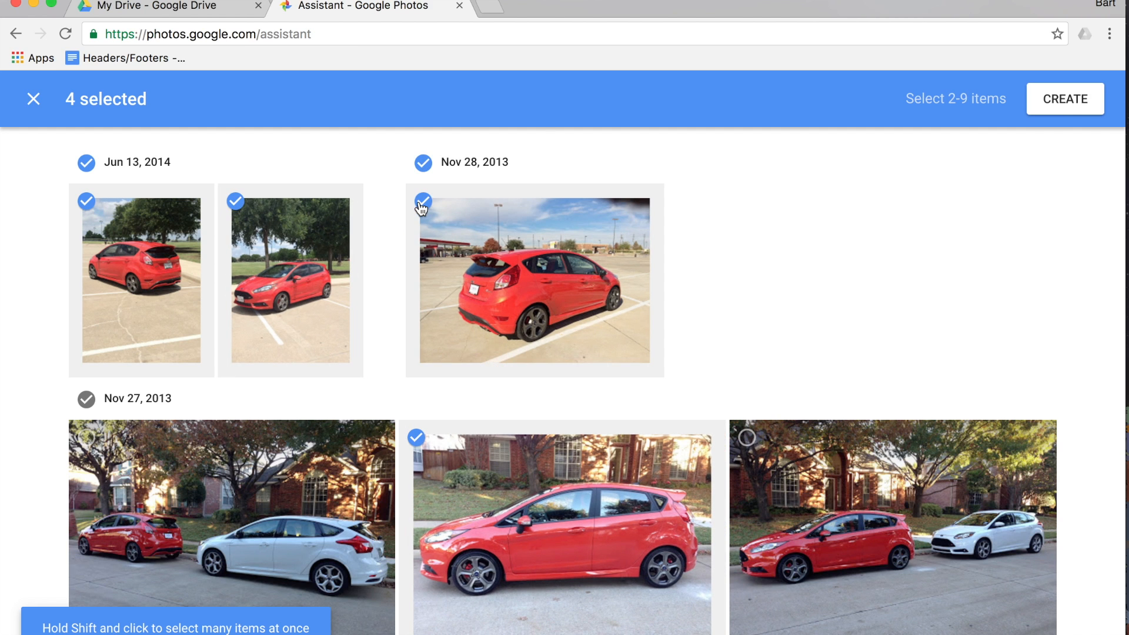
{"action": "left_click", "coordinate": [1061, 101]}
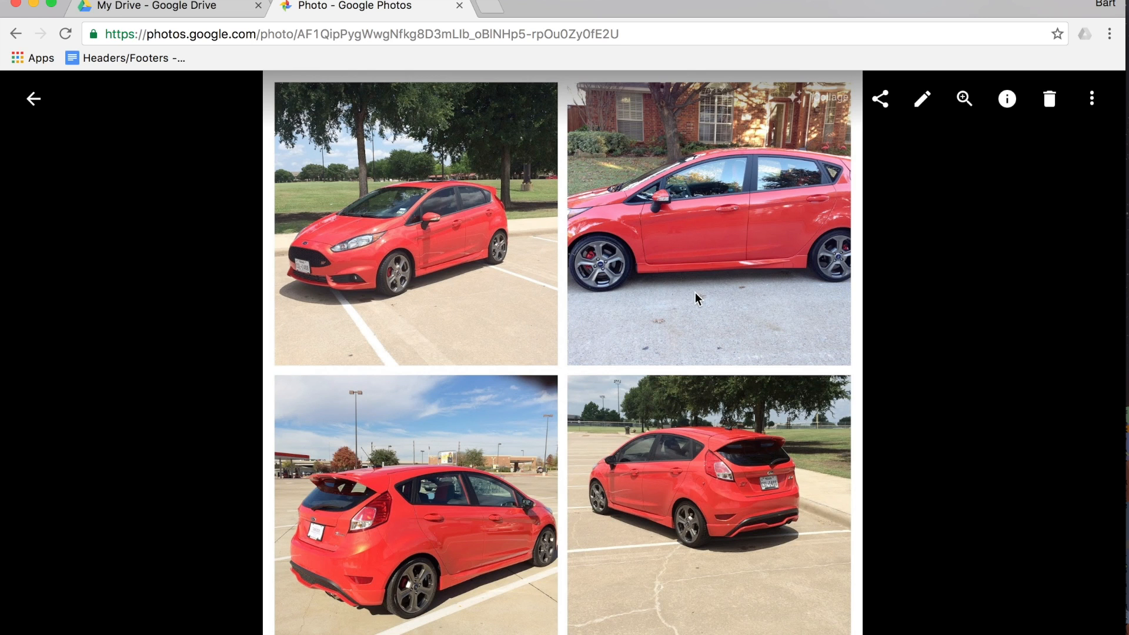
Step: Edit the collage, trying the Eiffel filter at reduced strength and applying the Palma filter instead
{"action": "left_click", "coordinate": [922, 102]}
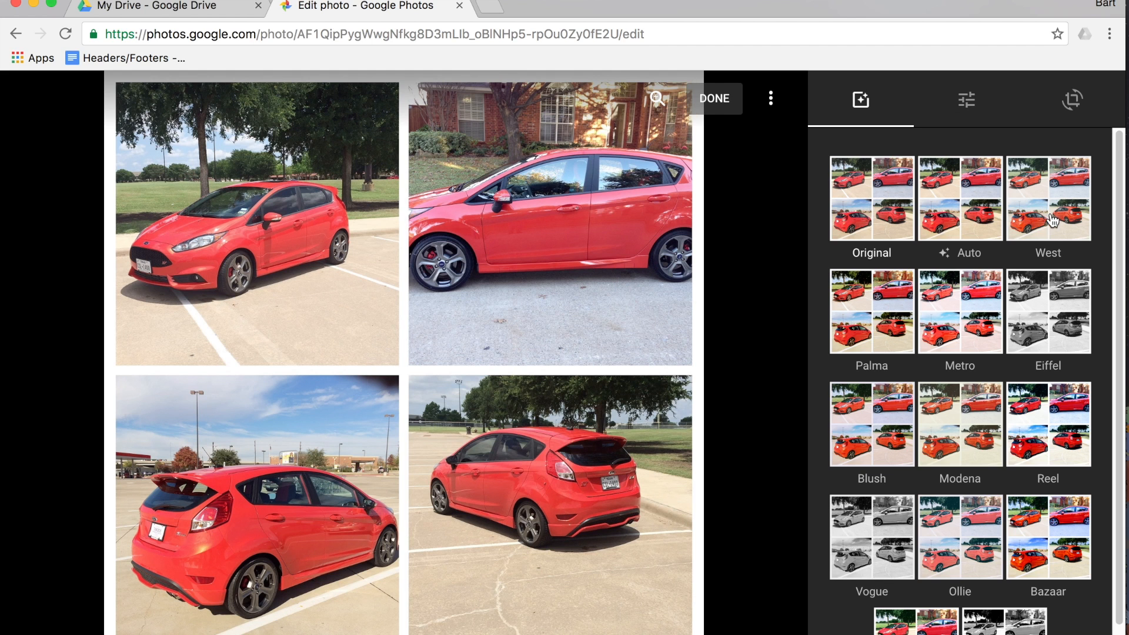
{"action": "left_click", "coordinate": [1033, 296]}
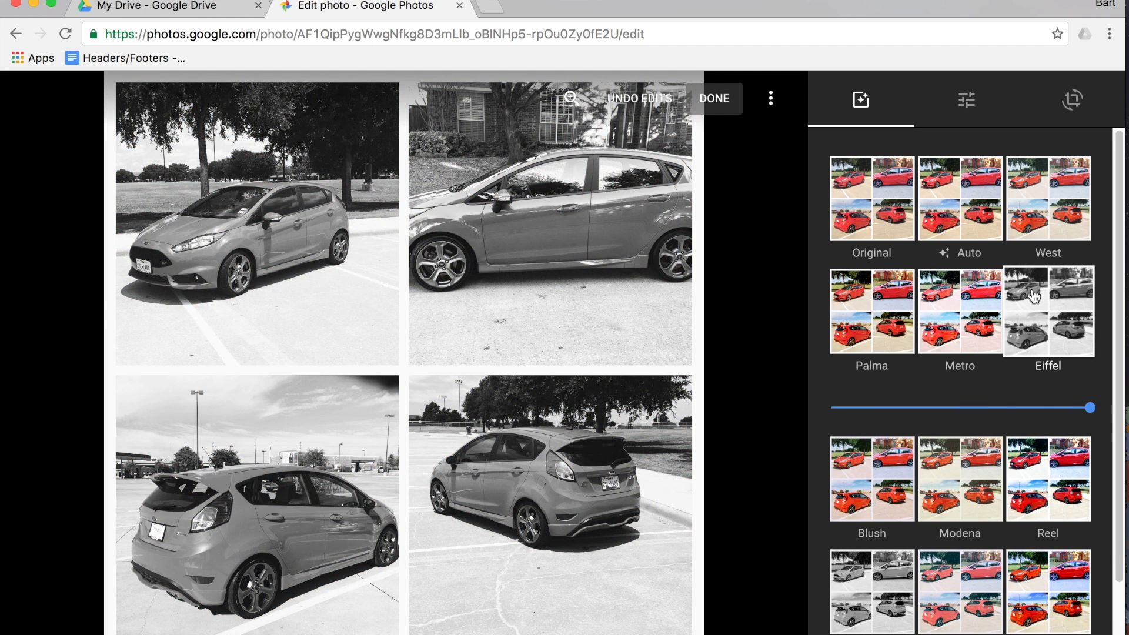
{"action": "left_click_drag", "start_coordinate": [1093, 415], "coordinate": [878, 411]}
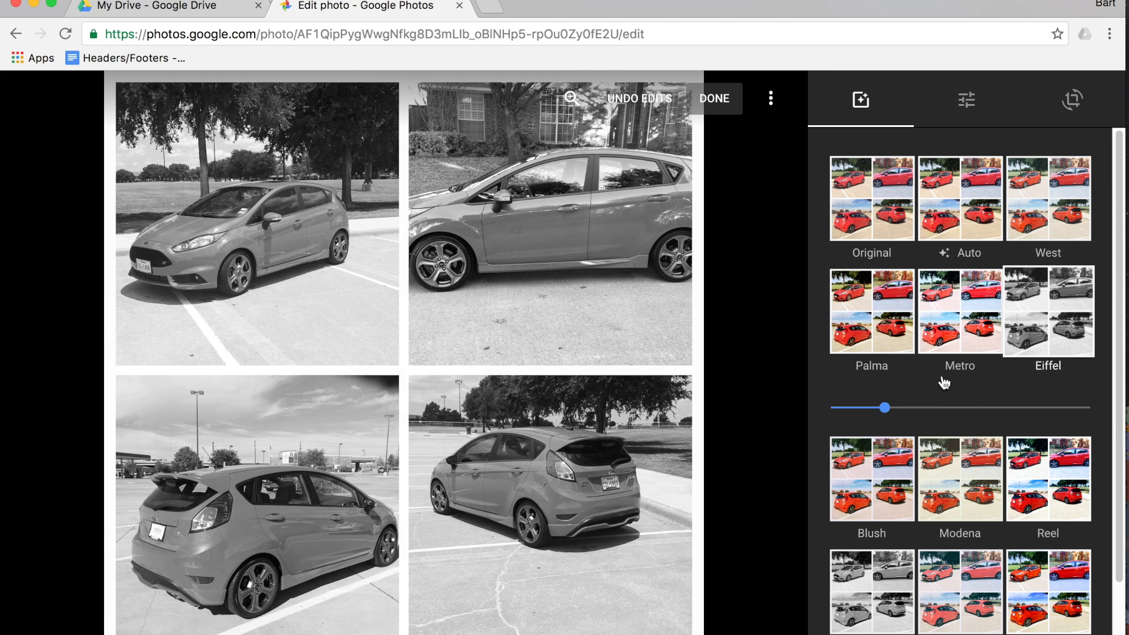
{"action": "left_click", "coordinate": [892, 340]}
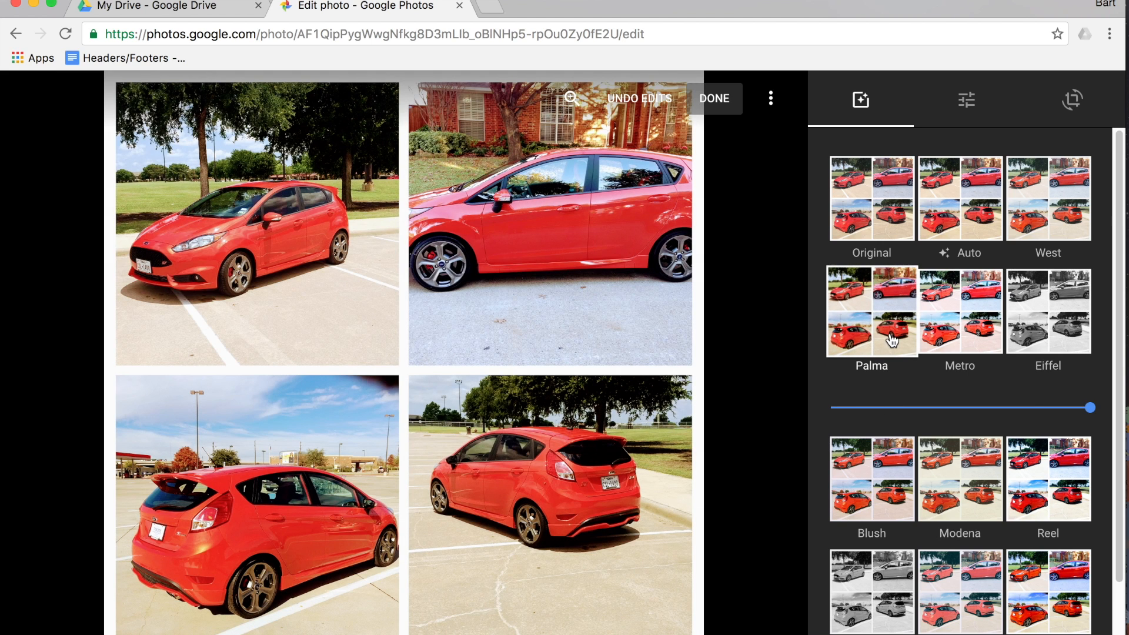
{"action": "scroll", "coordinate": [963, 364], "scroll_direction": "down", "scroll_amount": 3}
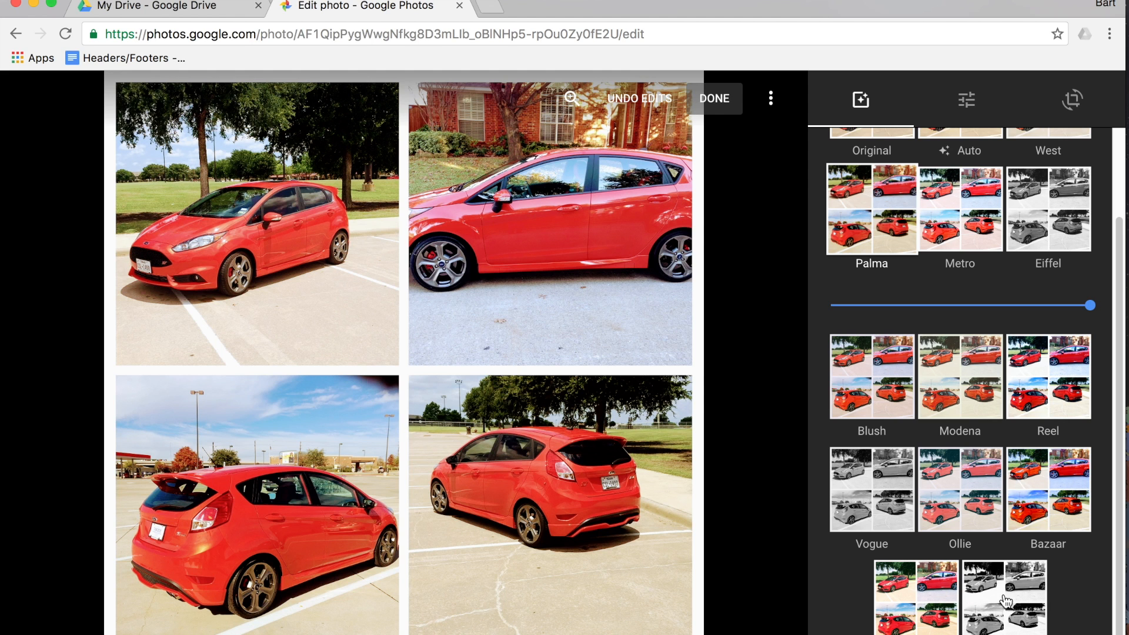
{"action": "scroll", "coordinate": [1005, 599], "scroll_direction": "up", "scroll_amount": 3}
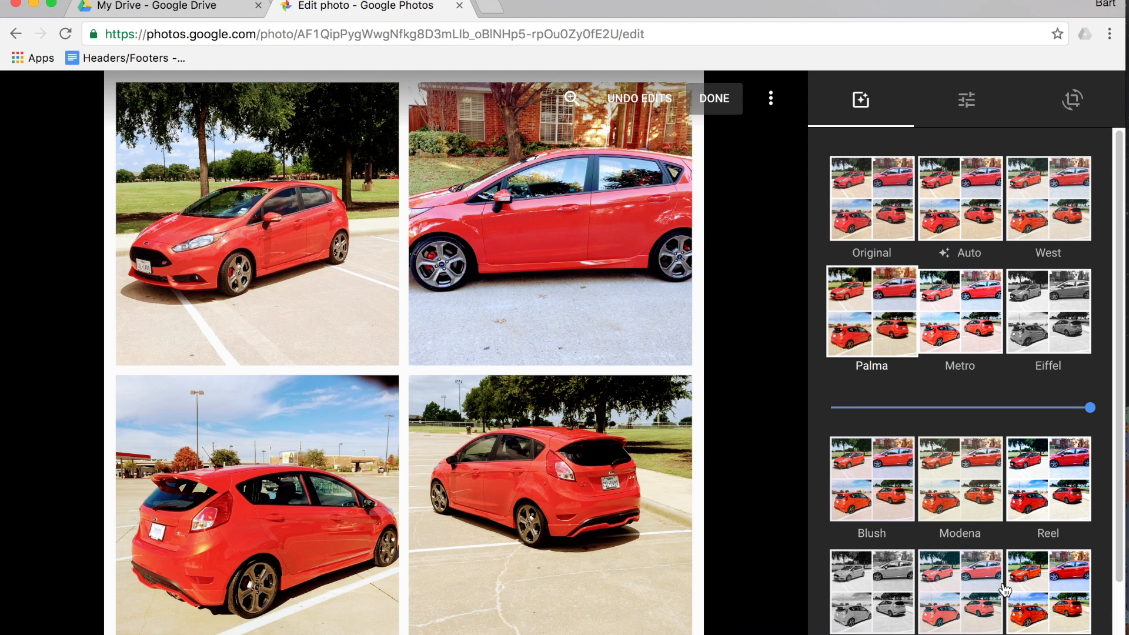
Step: Raise the collage's Light slightly, increase Color and Pop moderately, and check the detailed Color settings
{"action": "left_click", "coordinate": [967, 101]}
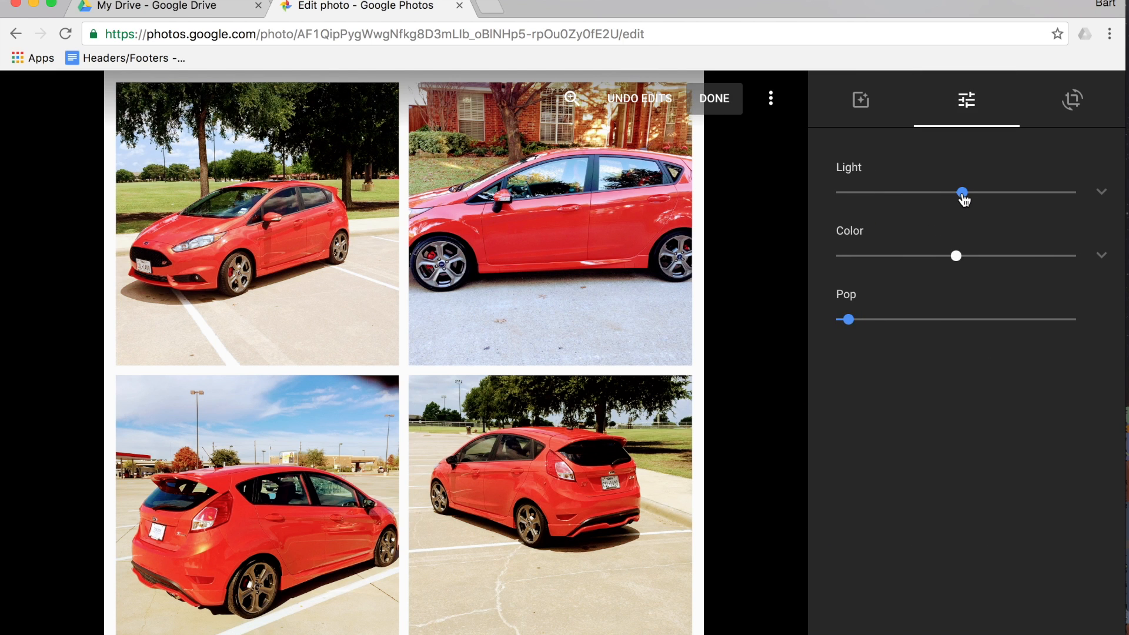
{"action": "mouse_move", "coordinate": [961, 193]}
{"action": "left_mouse_down"}
{"action": "mouse_move", "coordinate": [852, 194]}
{"action": "mouse_move", "coordinate": [976, 199]}
{"action": "left_mouse_up"}
{"action": "left_click_drag", "start_coordinate": [956, 256], "coordinate": [1010, 265]}
{"action": "left_click_drag", "start_coordinate": [850, 325], "coordinate": [879, 318]}
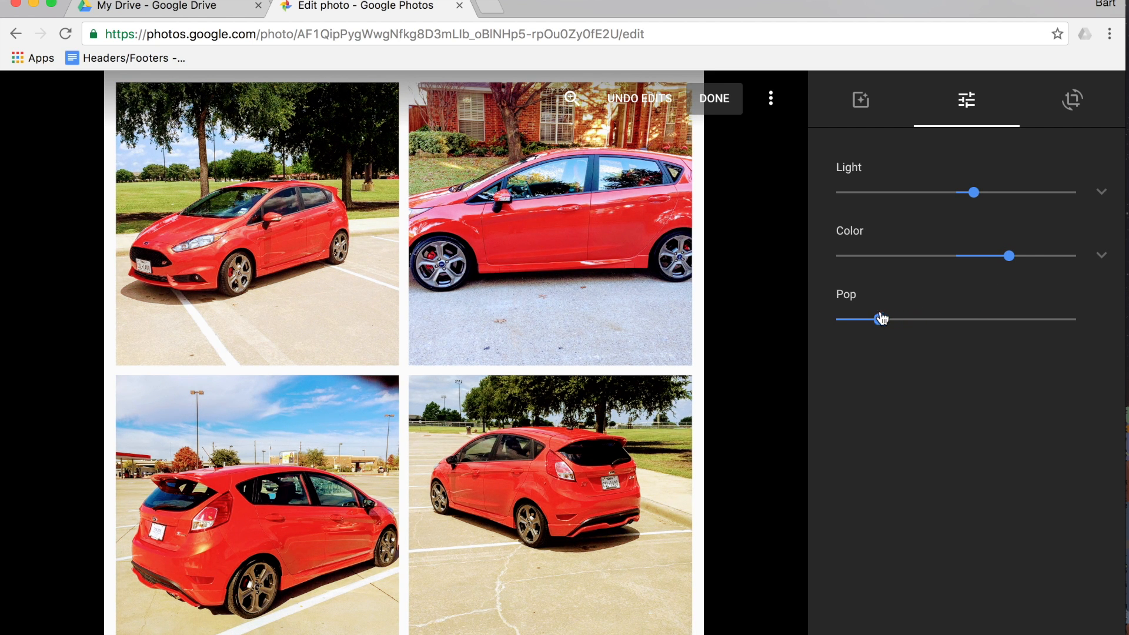
{"action": "left_click", "coordinate": [1098, 259]}
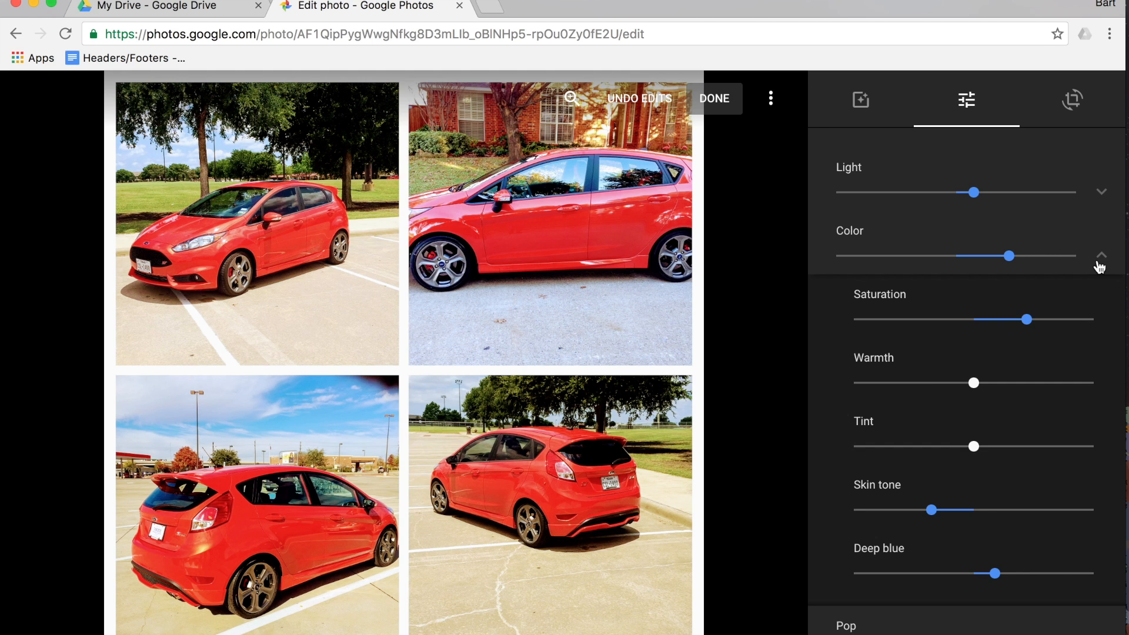
{"action": "left_click", "coordinate": [1098, 262]}
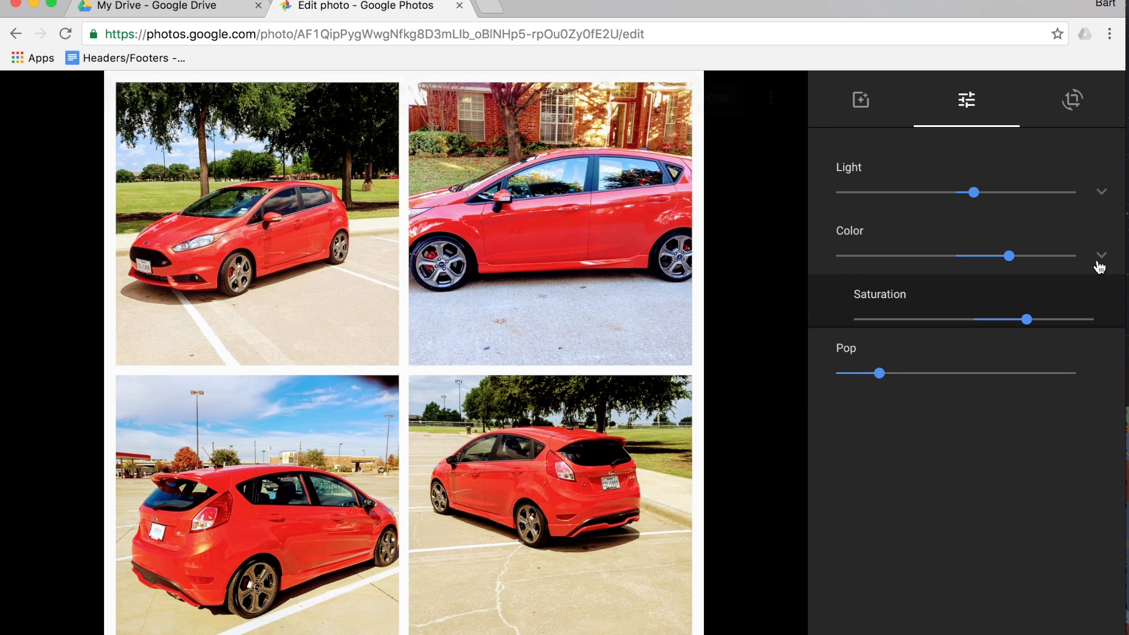
Step: Crop the collage inward from its upper-right corner to a portrait area and rotate the image to 14°
{"action": "left_click", "coordinate": [1073, 101]}
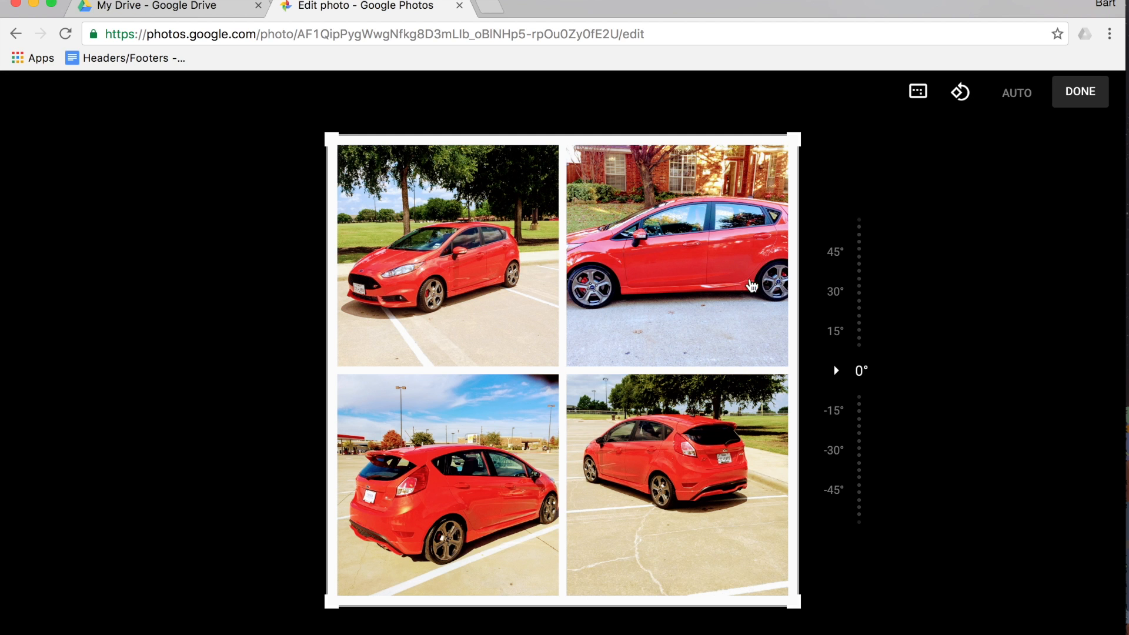
{"action": "left_click_drag", "start_coordinate": [794, 140], "coordinate": [611, 220]}
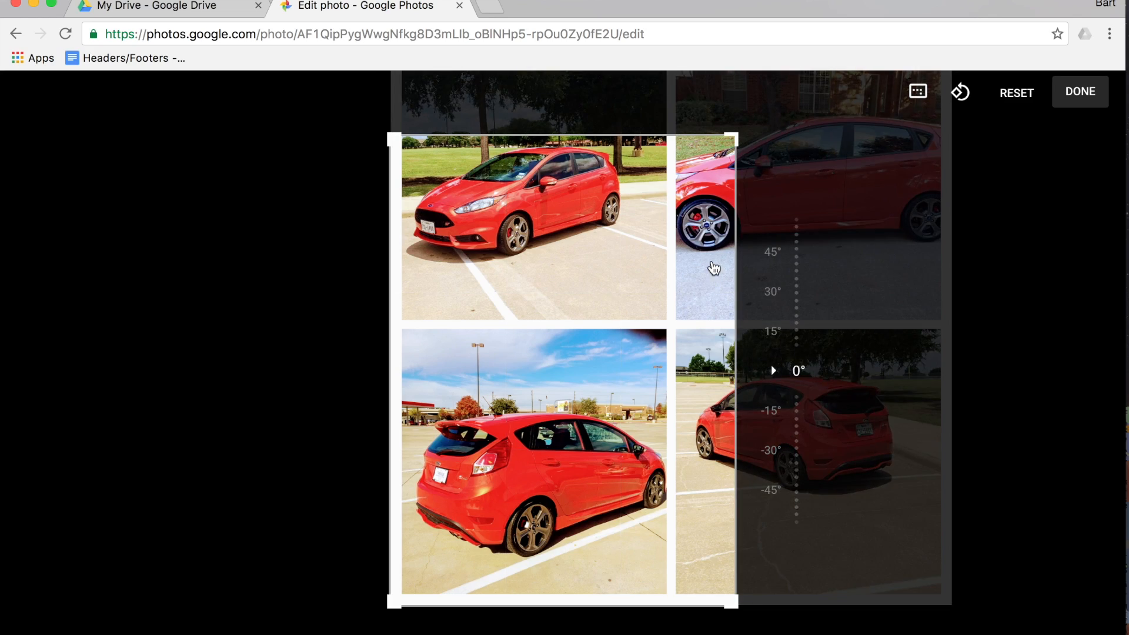
{"action": "left_click_drag", "start_coordinate": [772, 235], "coordinate": [792, 336]}
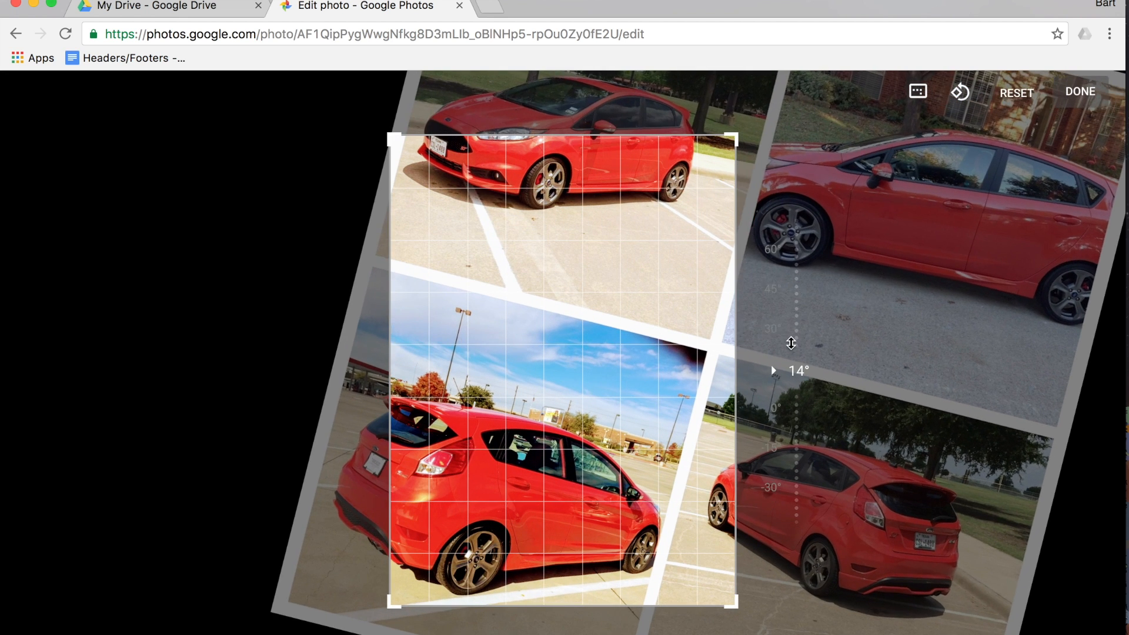
Step: Set the crop aspect ratio to Square and reposition the image so the junction of the four photos is near the centre
{"action": "left_click", "coordinate": [916, 94]}
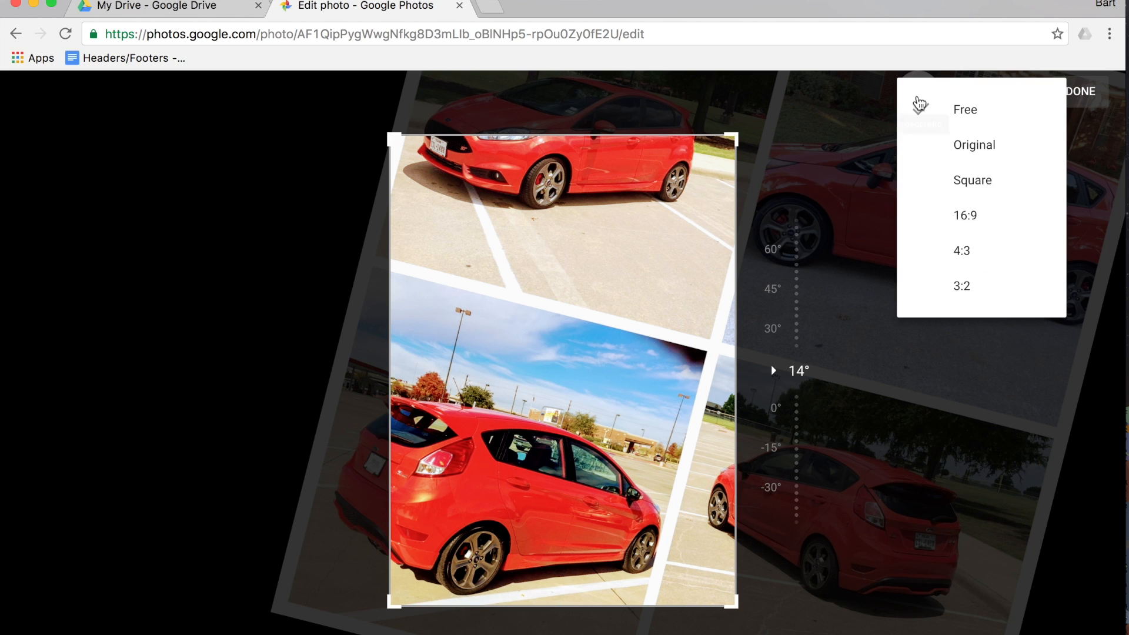
{"action": "left_click", "coordinate": [923, 189]}
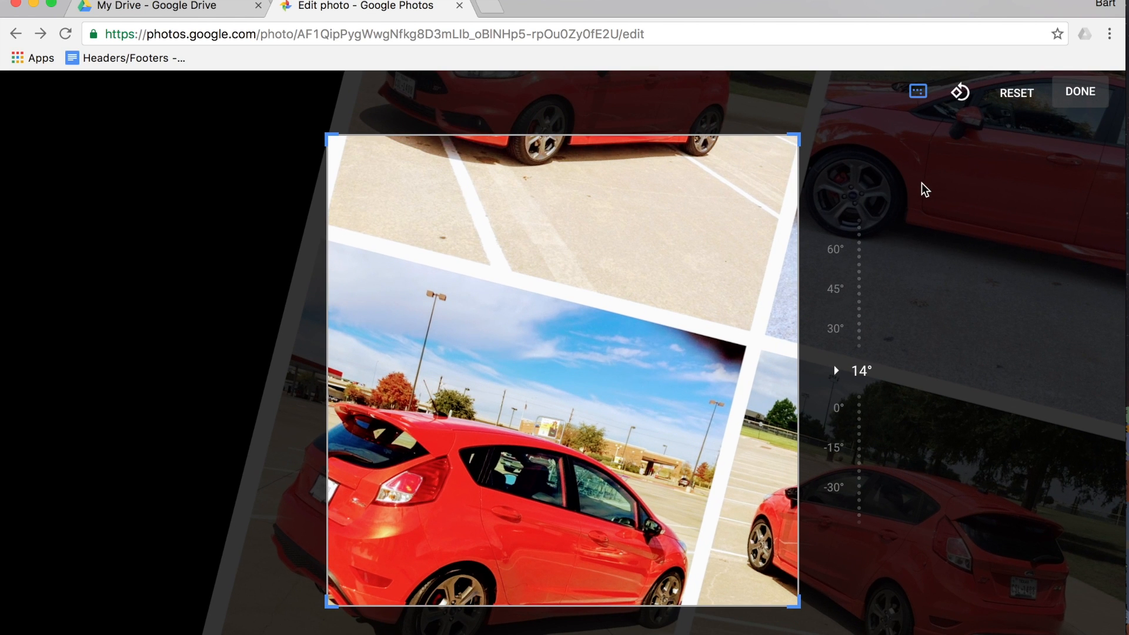
{"action": "left_click_drag", "start_coordinate": [717, 290], "coordinate": [577, 317]}
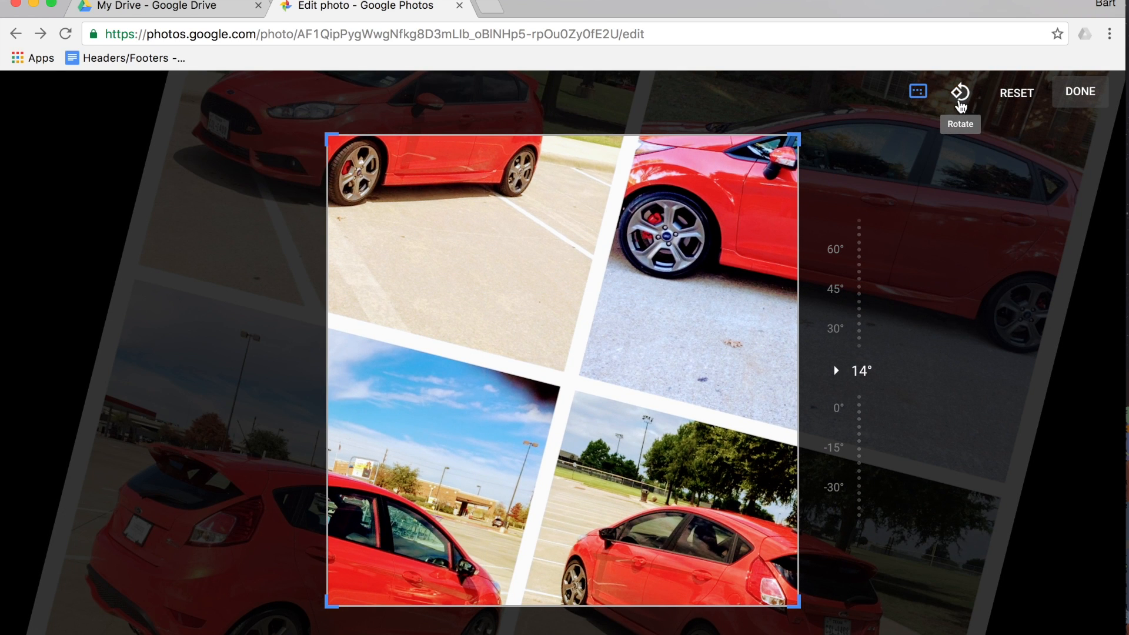
Step: Rotate the collage through four quarter turns back to its starting orientation
{"action": "left_click", "coordinate": [960, 103]}
{"action": "left_click", "coordinate": [960, 104]}
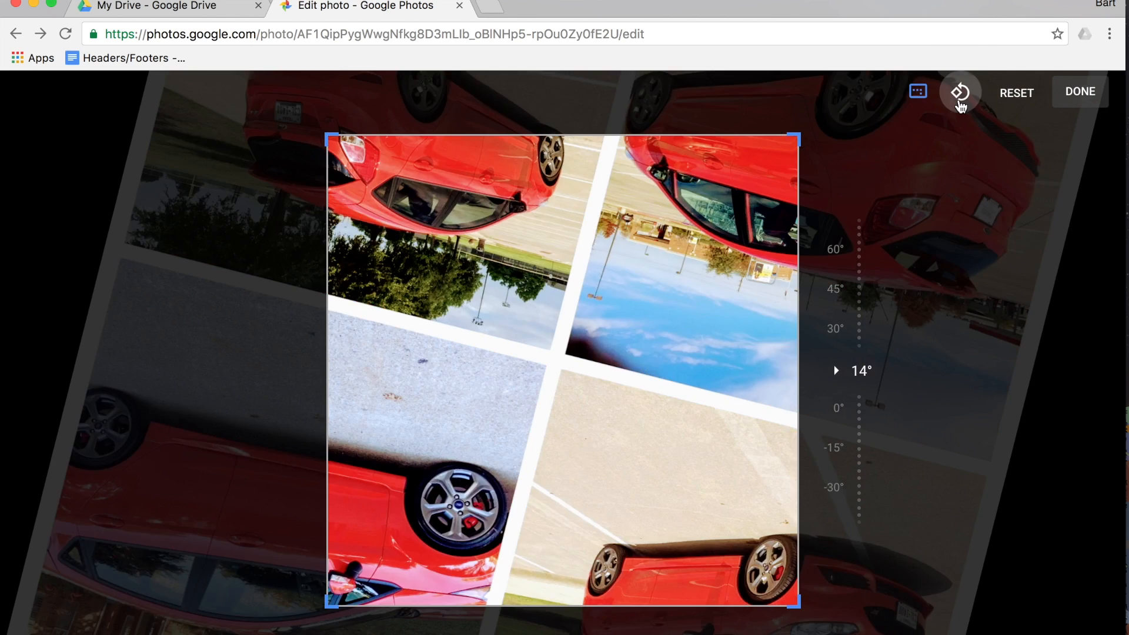
{"action": "left_click", "coordinate": [960, 103]}
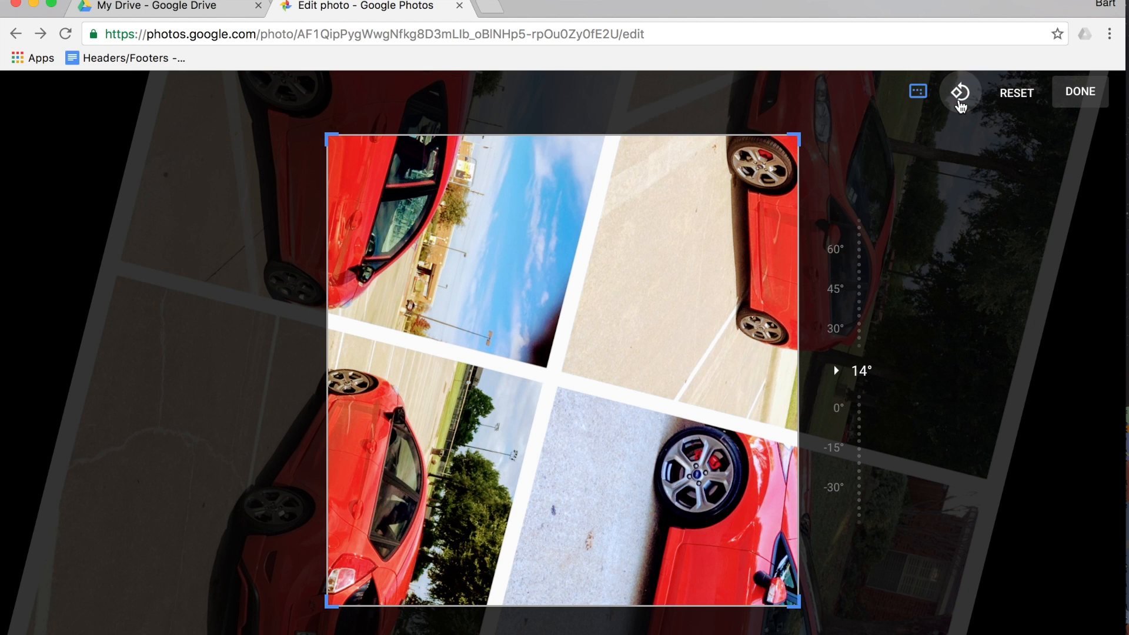
{"action": "left_click", "coordinate": [960, 104]}
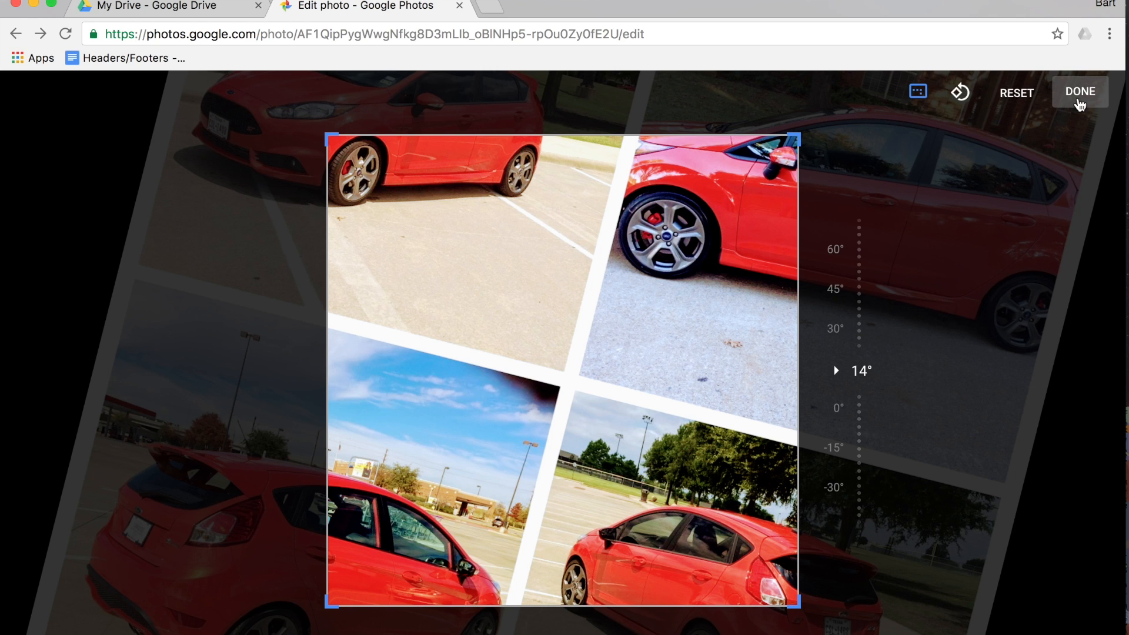
Step: Apply the crop, save the collage edits and return to the photo library
{"action": "left_click", "coordinate": [1081, 101]}
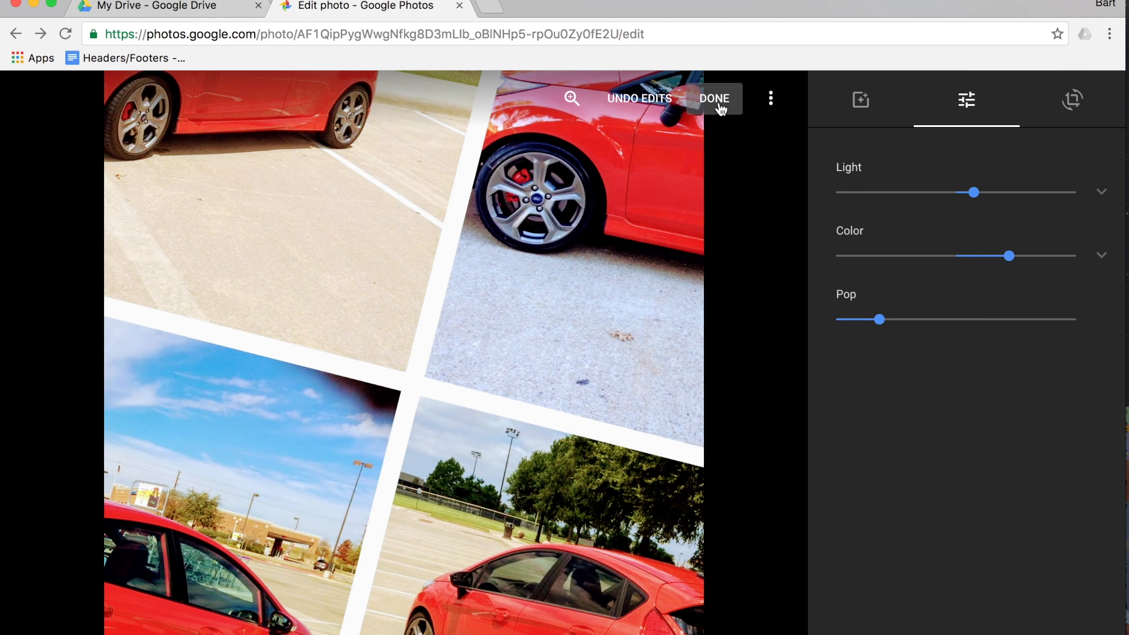
{"action": "left_click", "coordinate": [718, 103]}
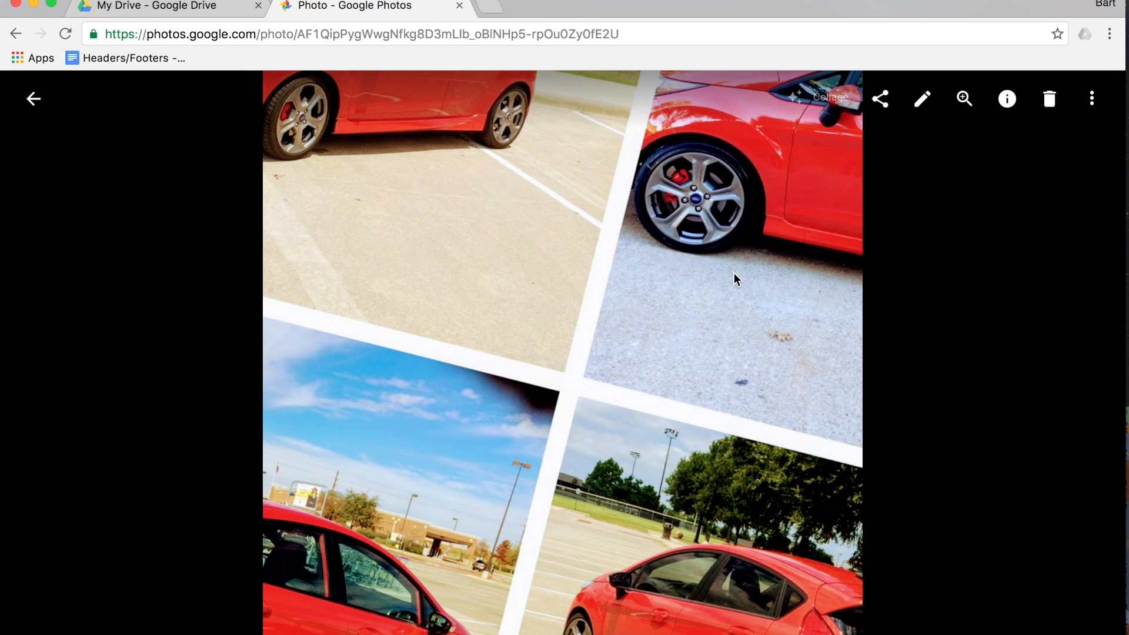
{"action": "left_click", "coordinate": [33, 101]}
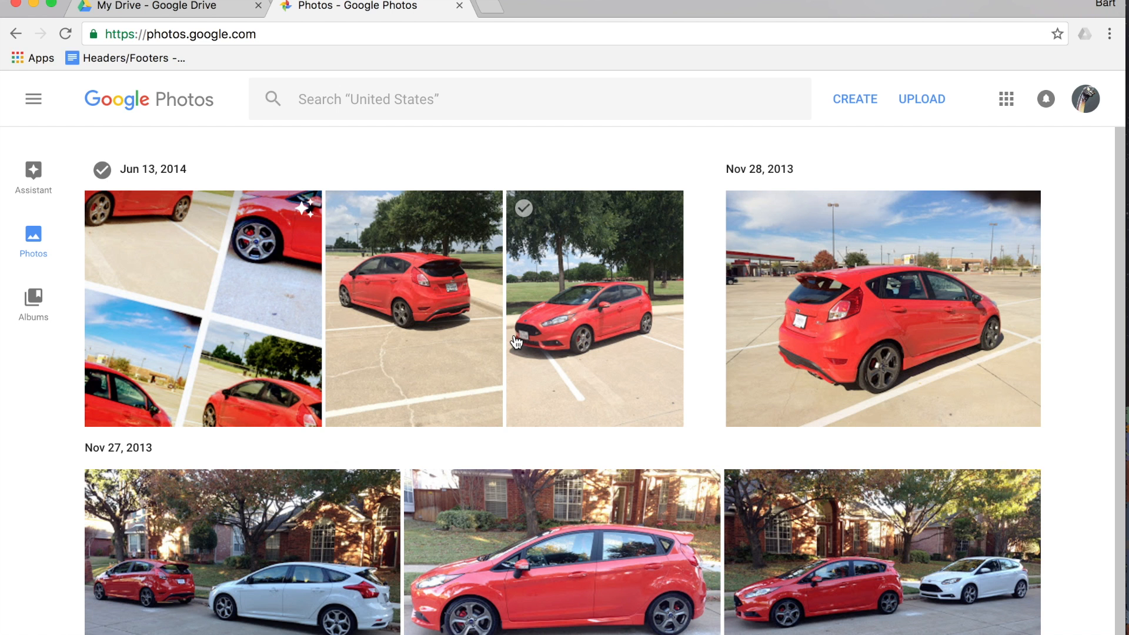
Step: Create a new animation from the two single-car Jun 13, 2014 photos, the Nov 28, 2013 photo and the Nov 27, 2013 red car side view
{"action": "left_click", "coordinate": [34, 180]}
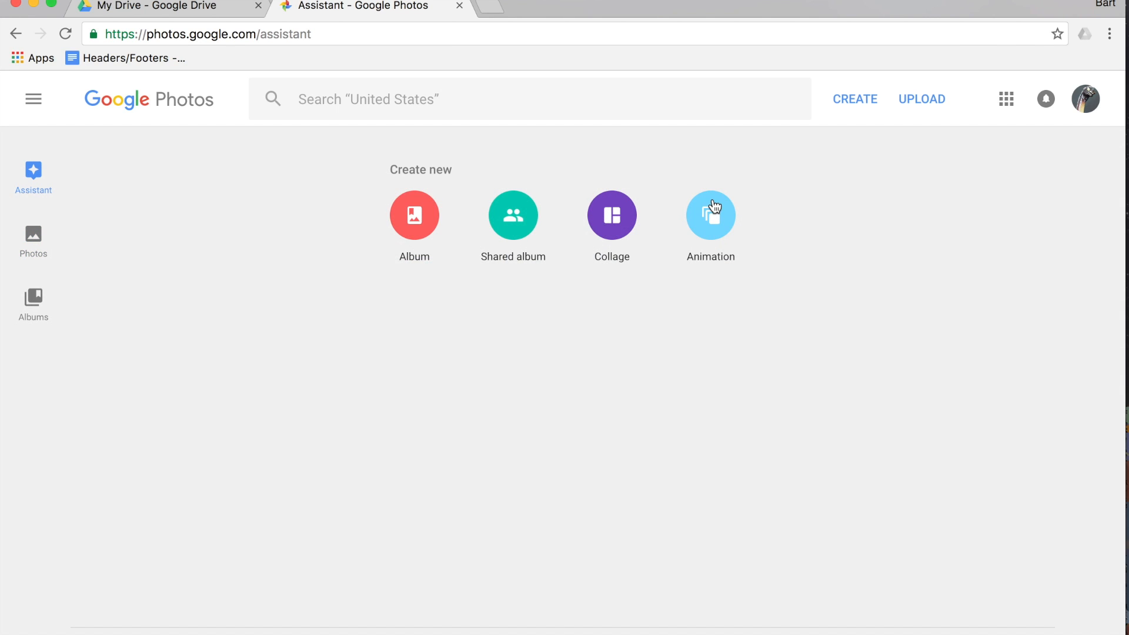
{"action": "left_click", "coordinate": [710, 216]}
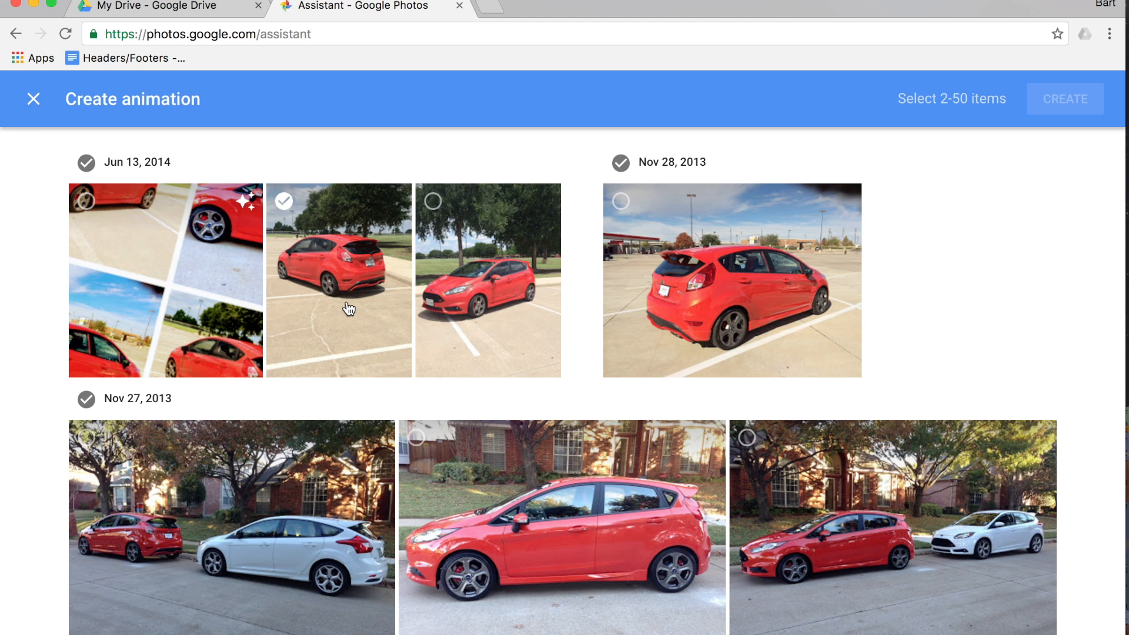
{"action": "scroll", "coordinate": [349, 308], "scroll_direction": "down", "scroll_amount": 1}
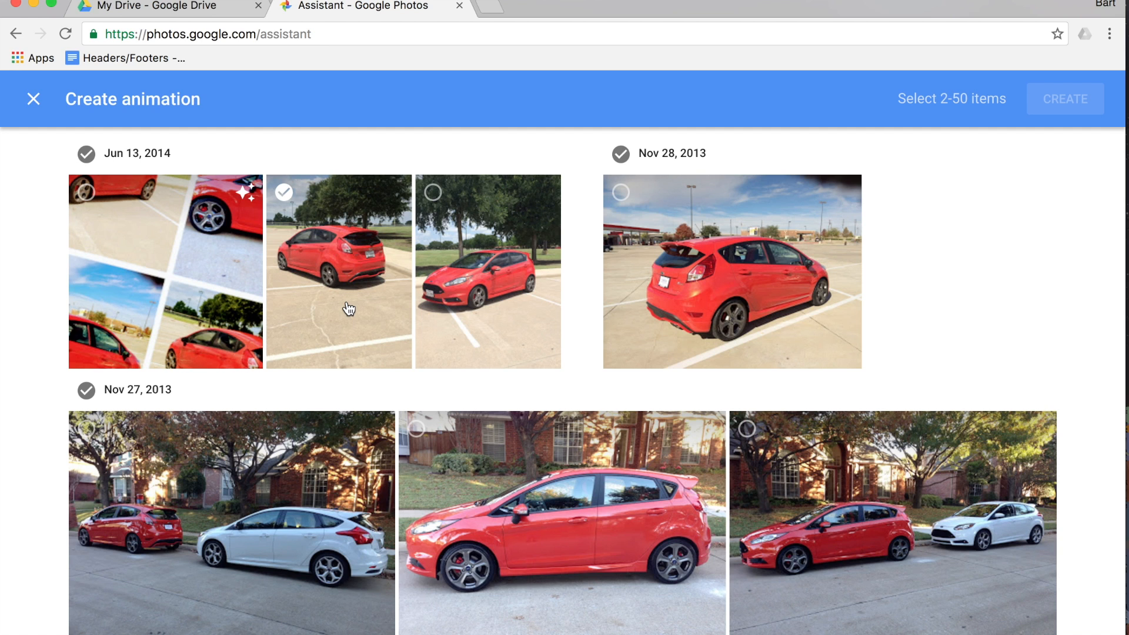
{"action": "left_click", "coordinate": [349, 308]}
{"action": "left_click", "coordinate": [552, 315]}
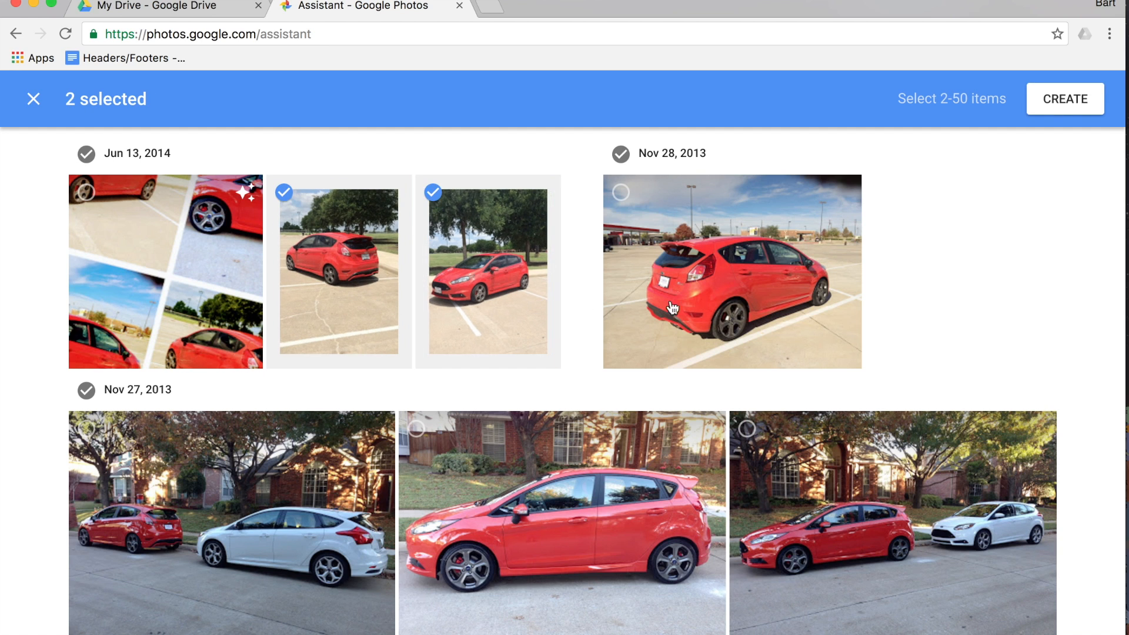
{"action": "left_click", "coordinate": [682, 353]}
{"action": "left_click", "coordinate": [609, 490]}
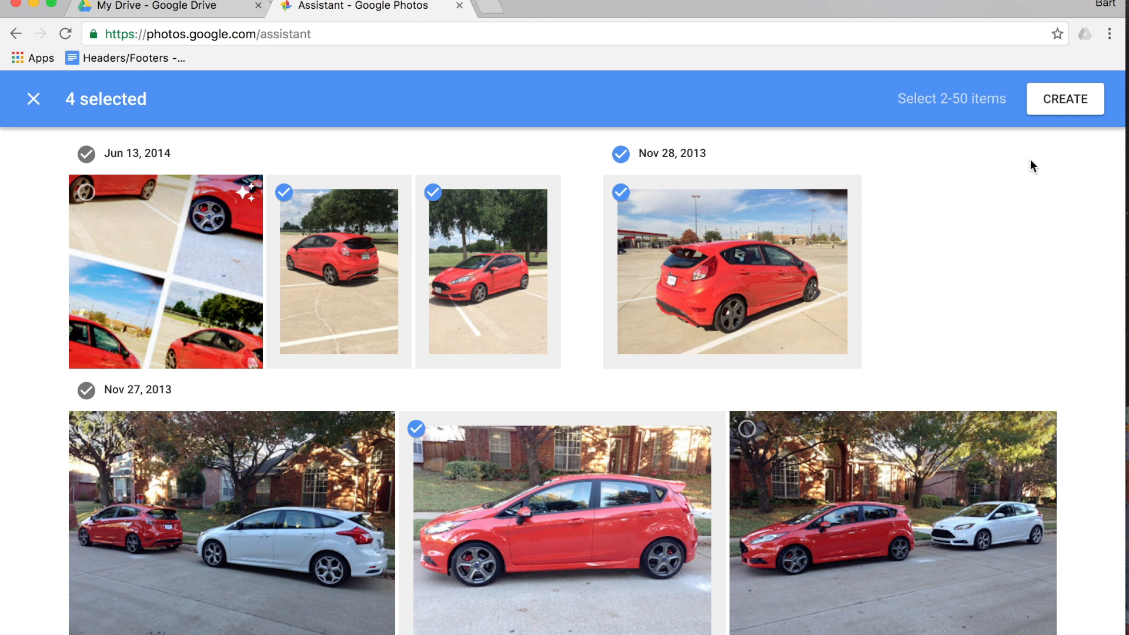
{"action": "left_click", "coordinate": [1061, 114]}
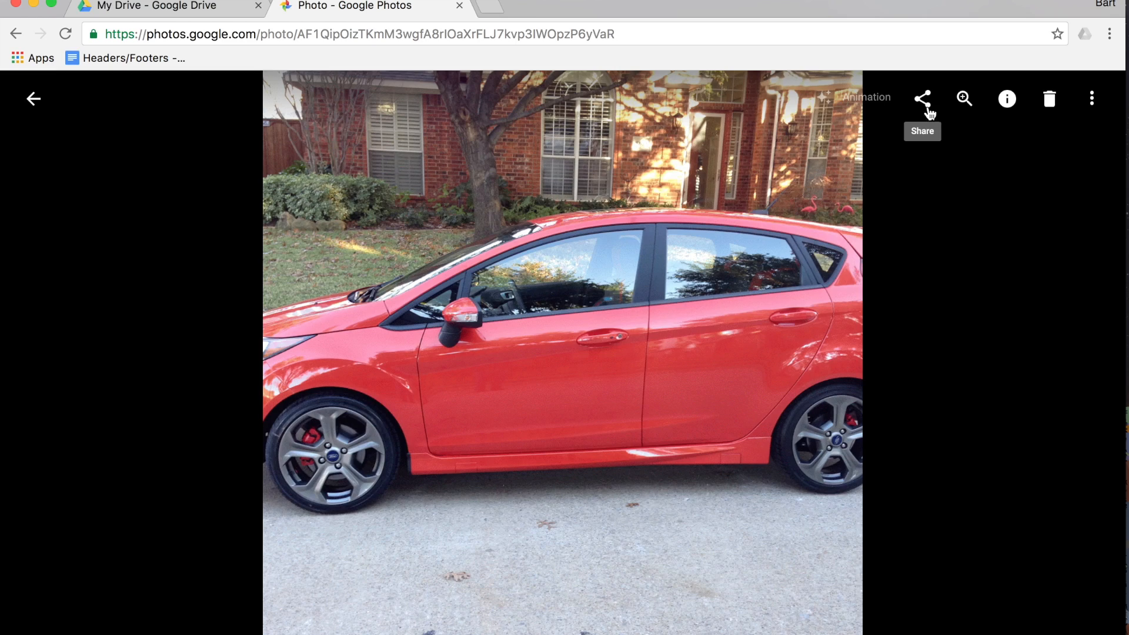
Step: View the new animation's file information, close the details and return to the photo library
{"action": "mouse_move", "coordinate": [868, 104]}
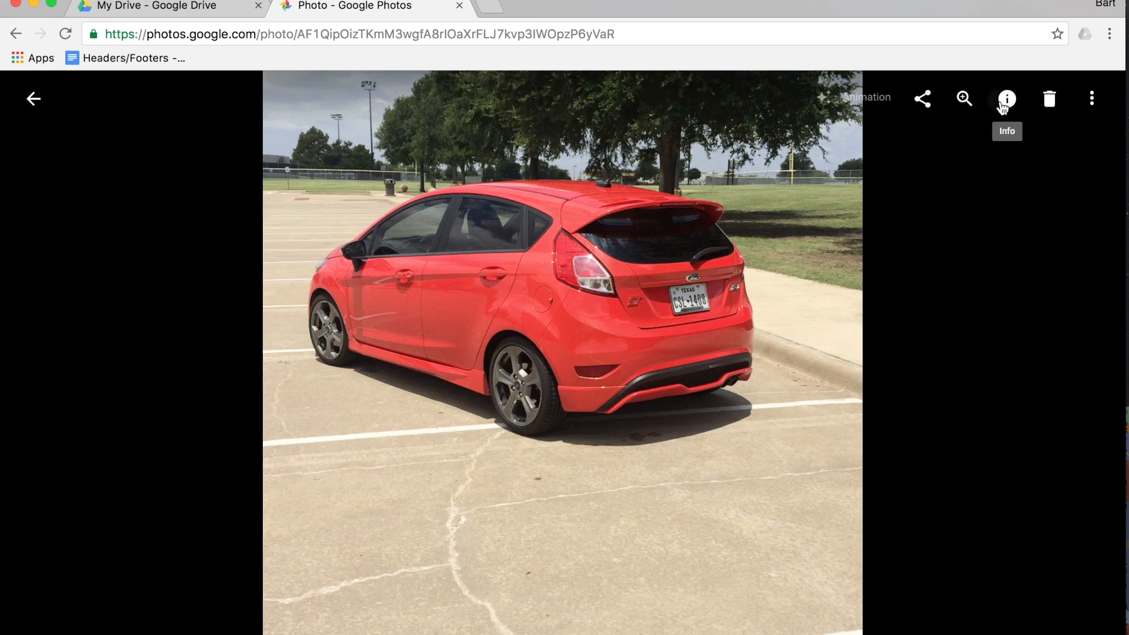
{"action": "left_click", "coordinate": [1002, 104]}
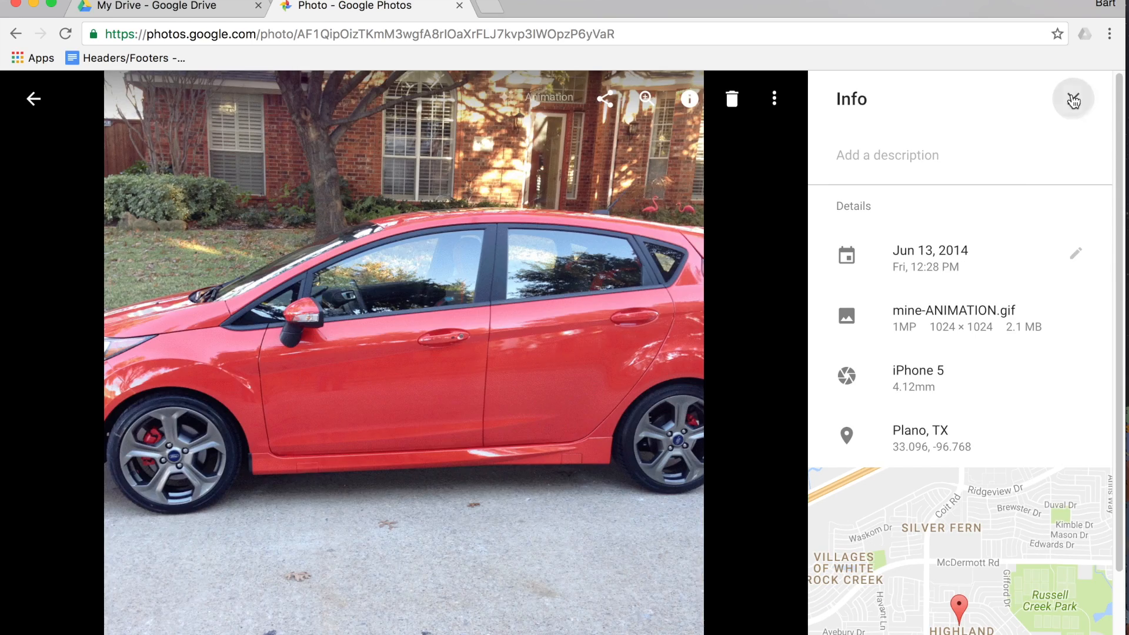
{"action": "left_click", "coordinate": [1066, 101]}
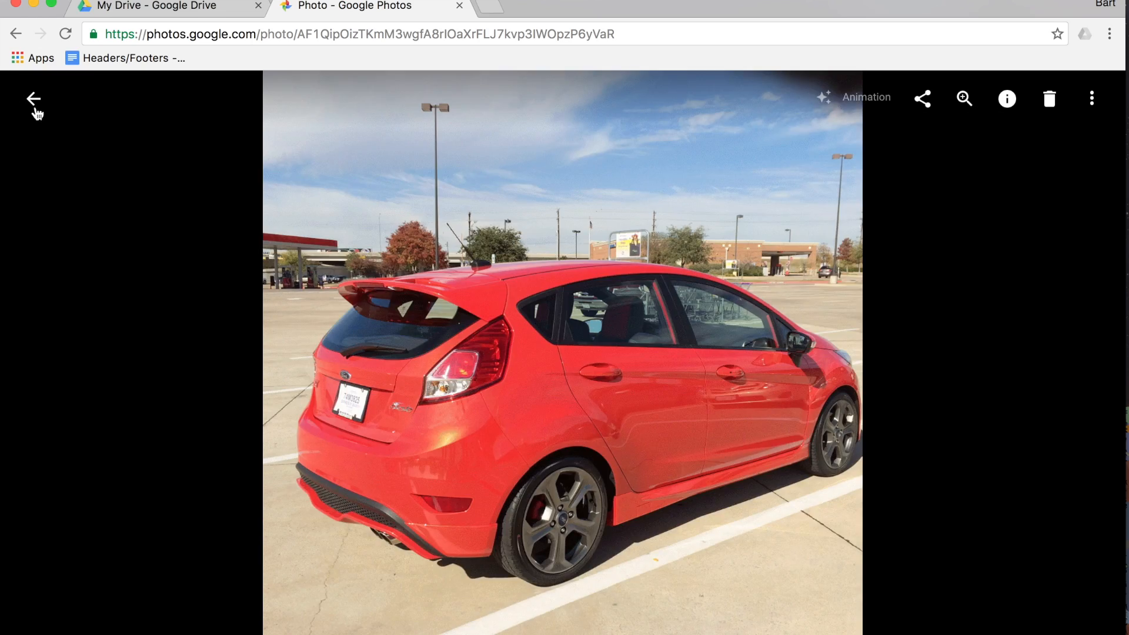
{"action": "left_click", "coordinate": [35, 110]}
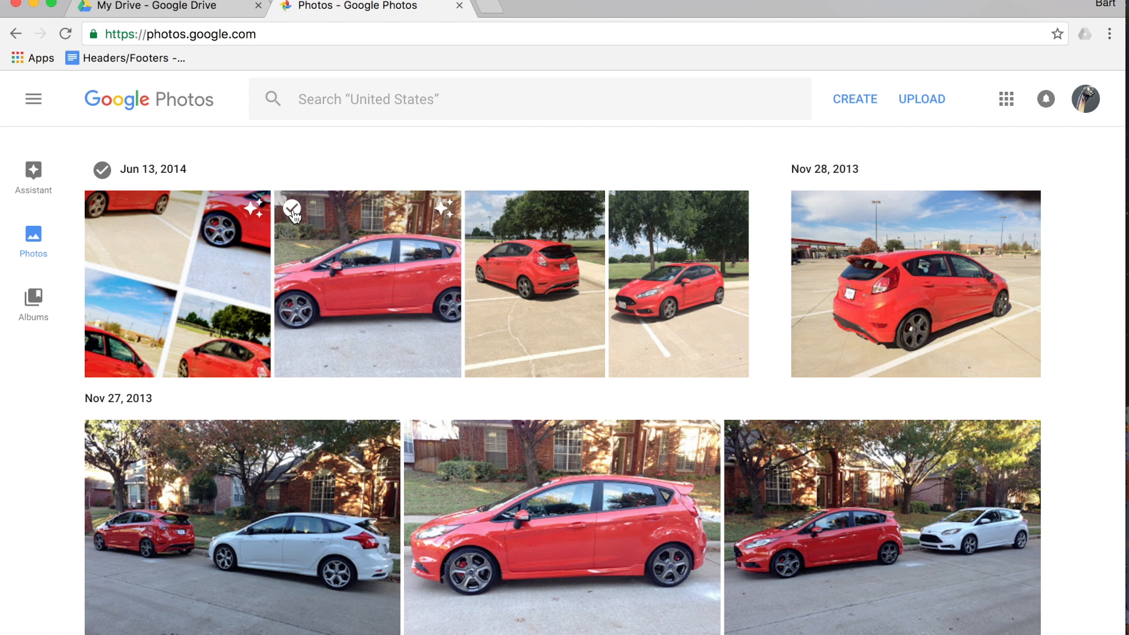
Step: Select the animation in the library to view its sharing option, and clear the selection
{"action": "left_click", "coordinate": [293, 209]}
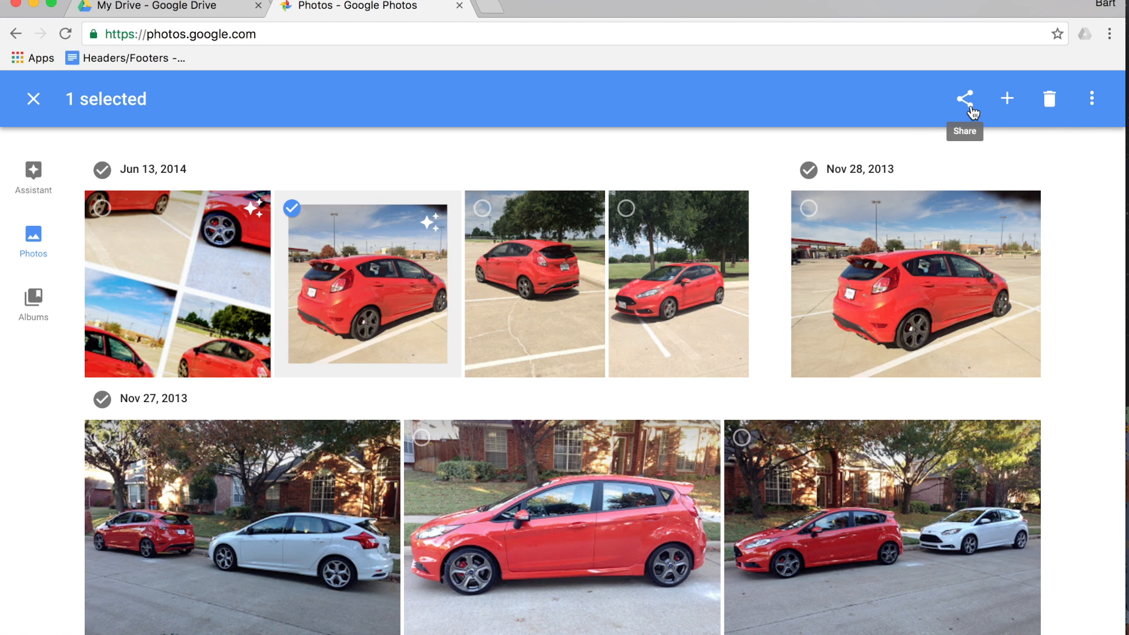
{"action": "left_click", "coordinate": [32, 102]}
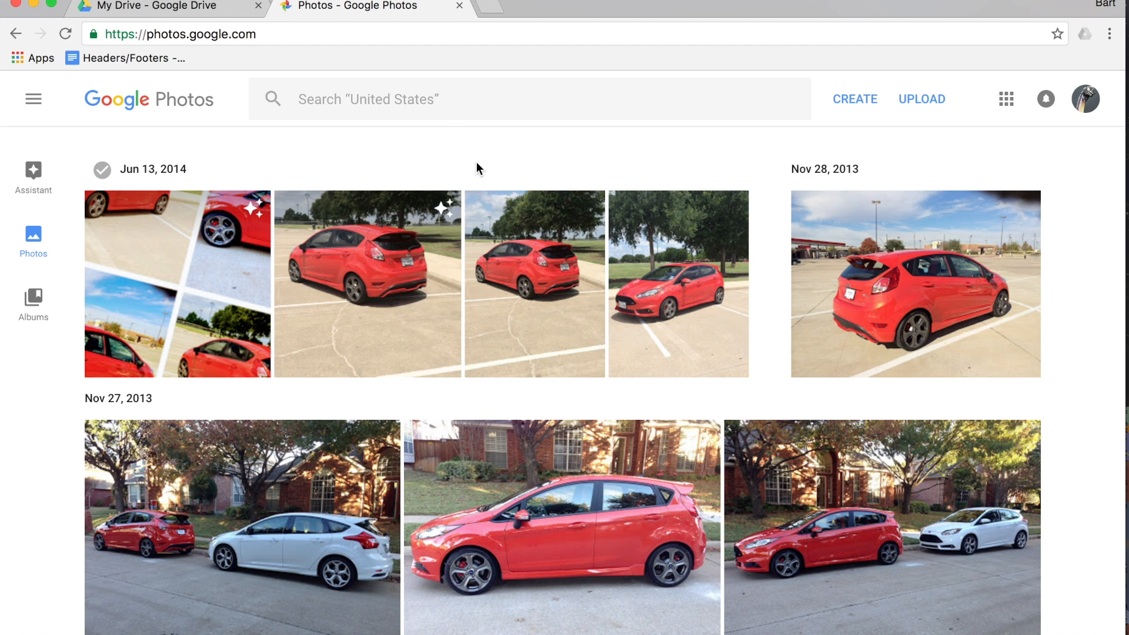